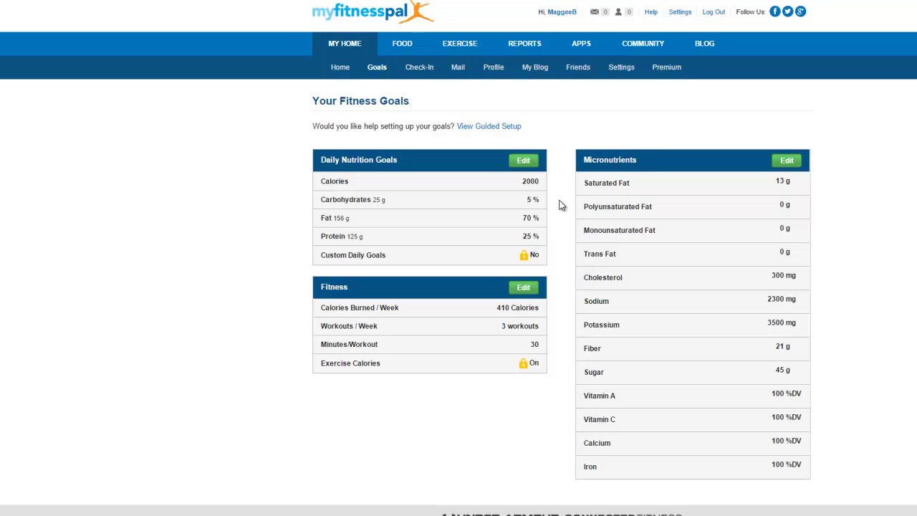
# - Edit the Daily Nutrition Goals and replace the 2000 calorie goal with 1600
pyautogui.click(527, 160)
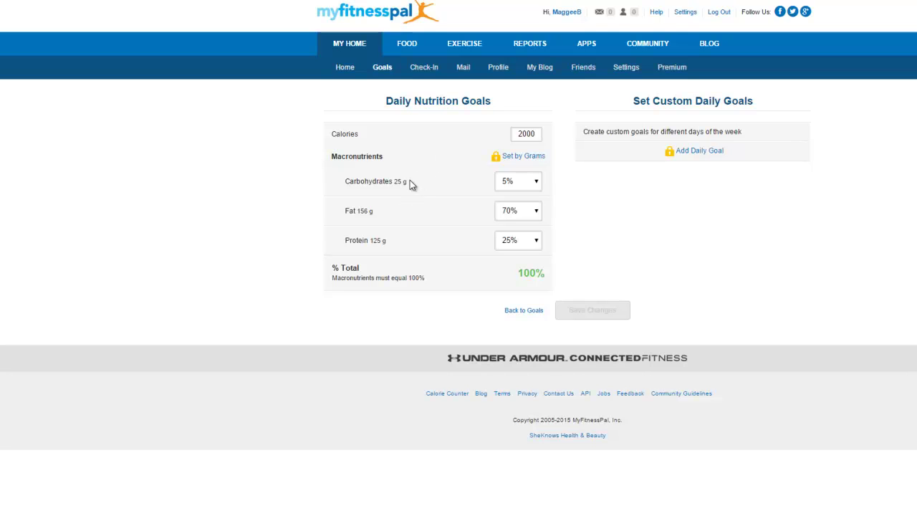
pyautogui.moveTo(540, 135); pyautogui.dragTo(500, 135)
pyautogui.write('1600')
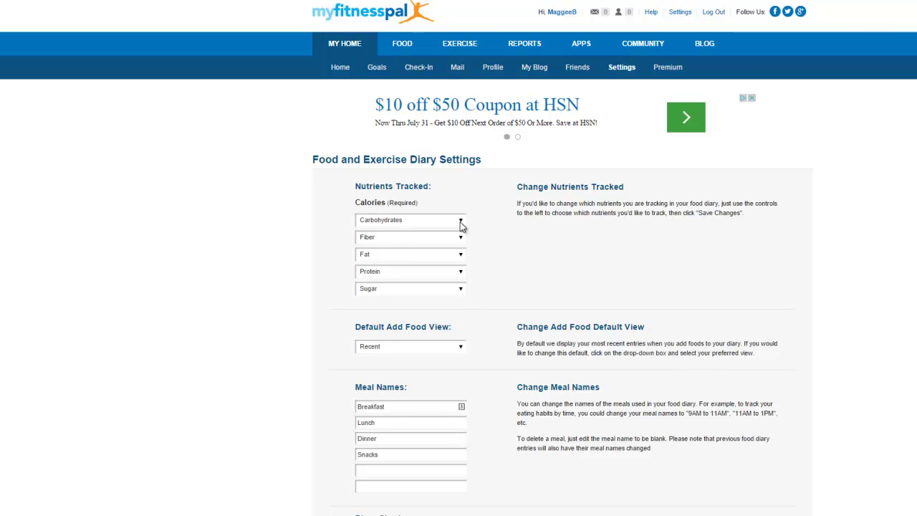
pyautogui.click(461, 221)
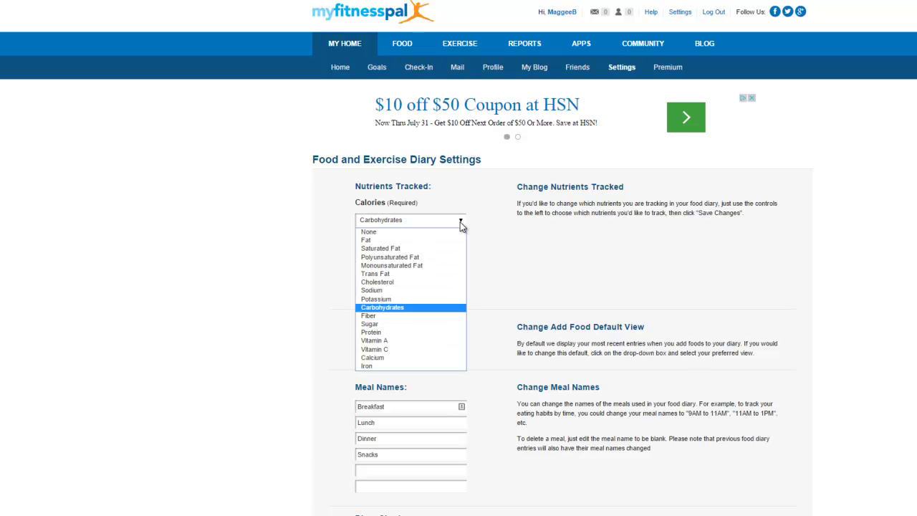
pyautogui.click(461, 222)
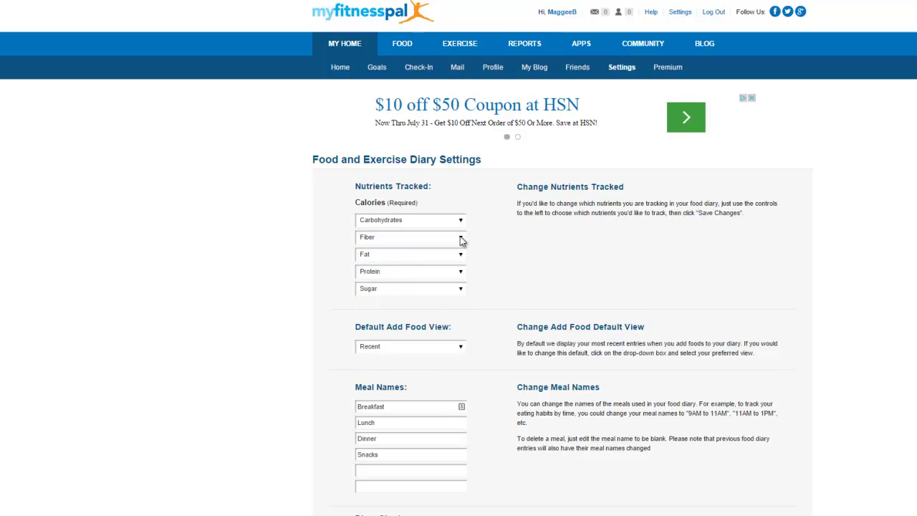
pyautogui.click(460, 239)
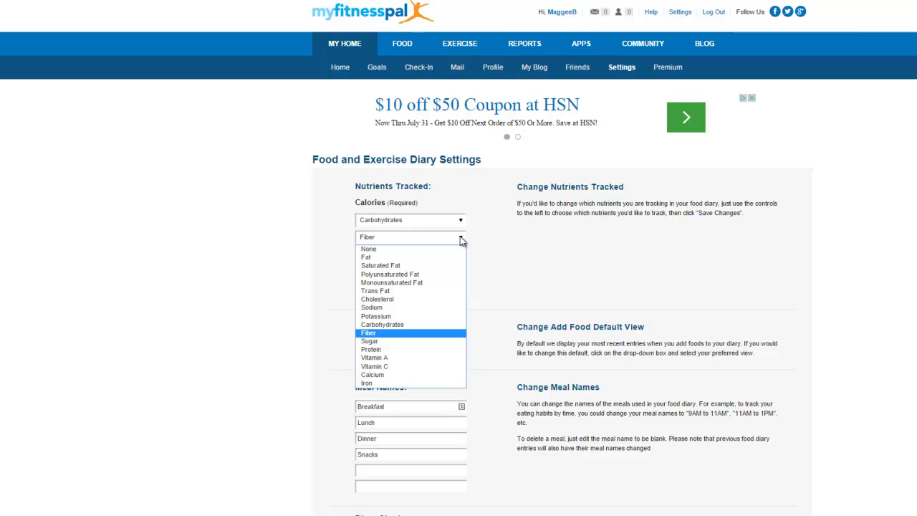
pyautogui.click(460, 240)
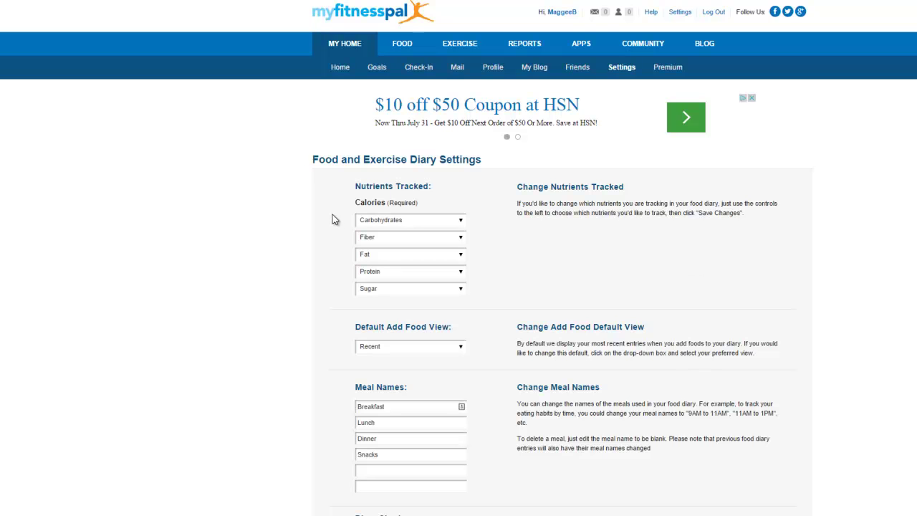
pyautogui.scroll(-2, 459, 286)
pyautogui.scroll(-5, 459, 286)
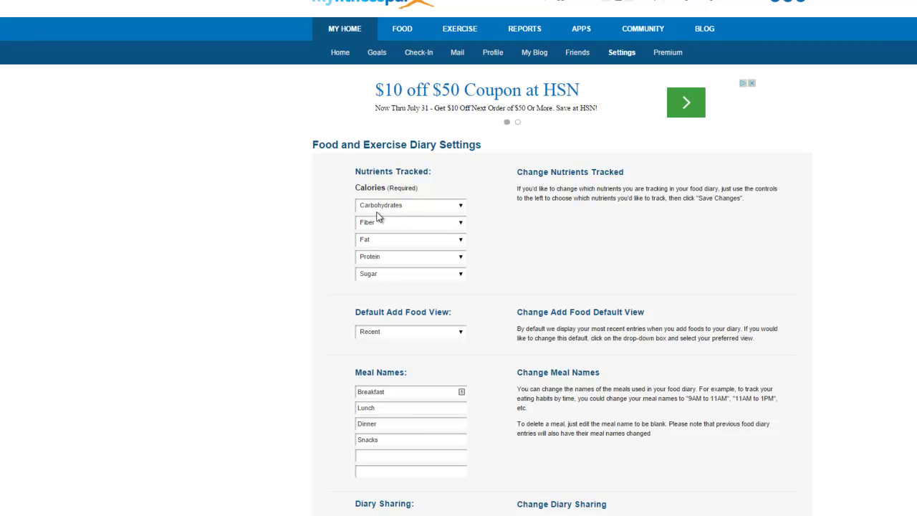
# - Scroll up the Tampermonkey userscript installation page
pyautogui.scroll(1, 458, 258)
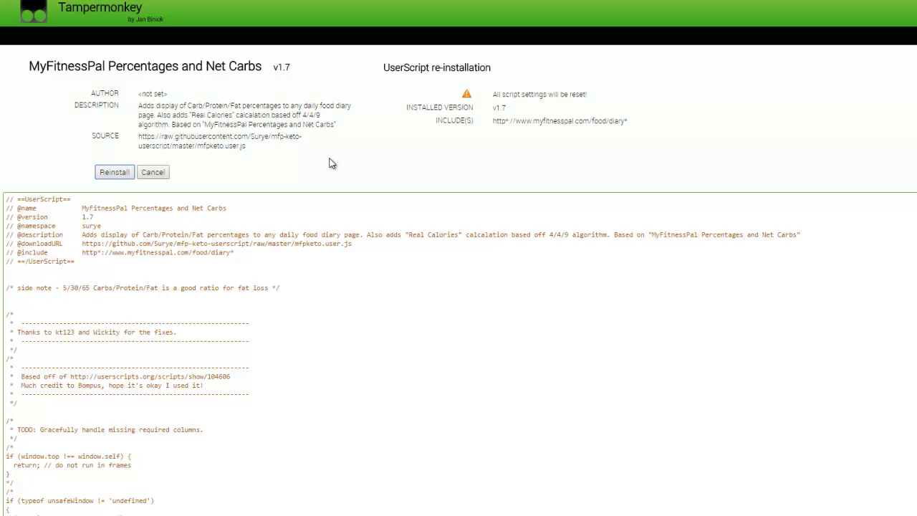
# - Reinstall the MyFitnessPal Percentages and Net Carbs v1.7 userscript in Tampermonkey
pyautogui.click(115, 172)
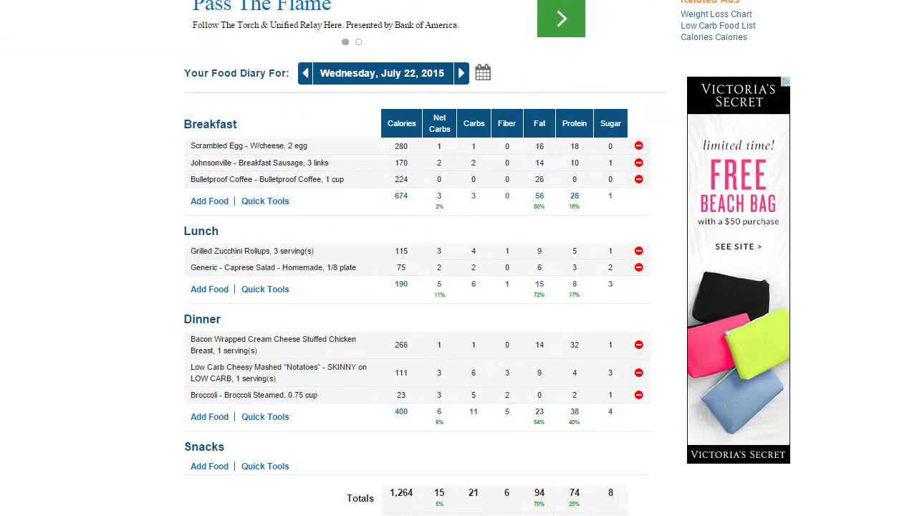
# - Open a new Firefox tab with Ctrl+T
pyautogui.hotkey('ctrl', 't')
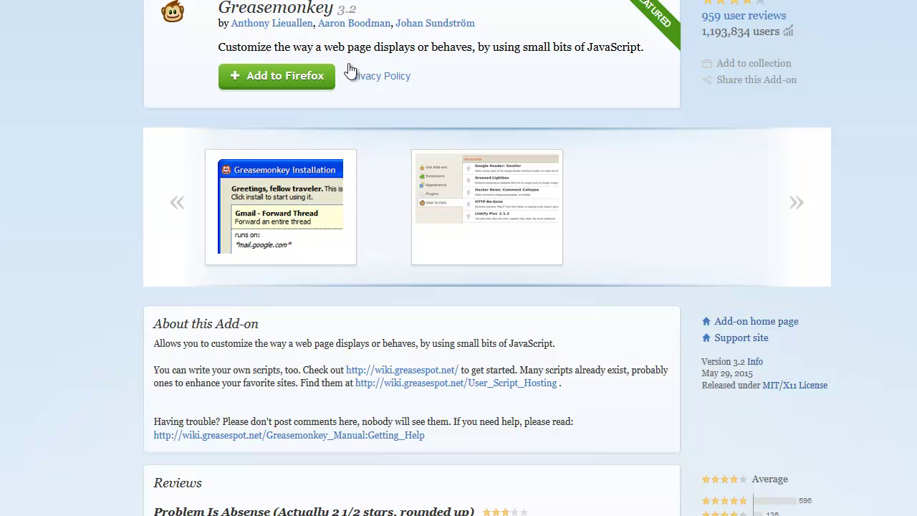
# - Add Greasemonkey 3.2 to Firefox and confirm with Install Now
pyautogui.click(284, 78)
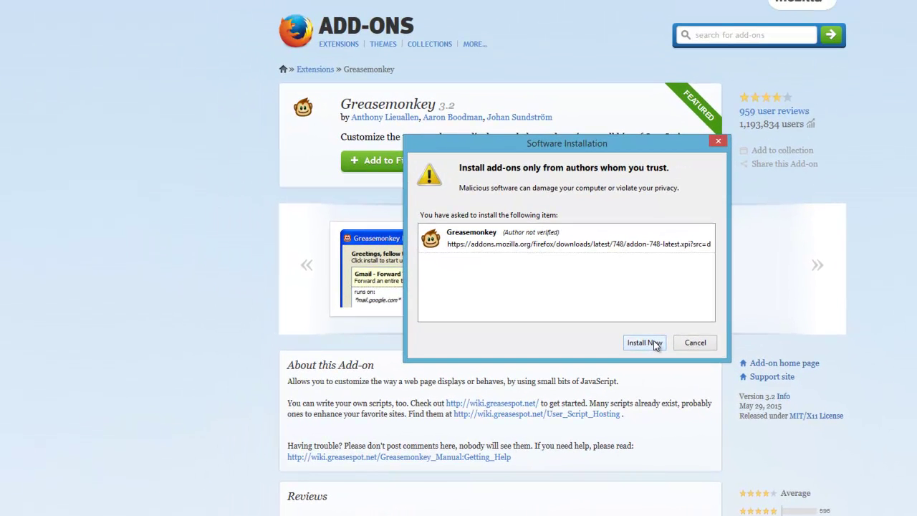
pyautogui.click(597, 295)
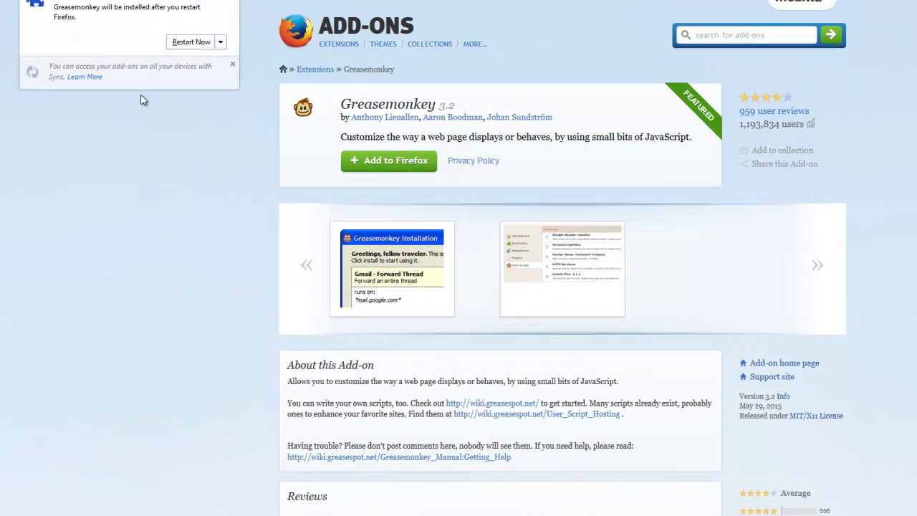
# - Restart Firefox from the add-on notification to activate Greasemonkey
pyautogui.click(190, 41)
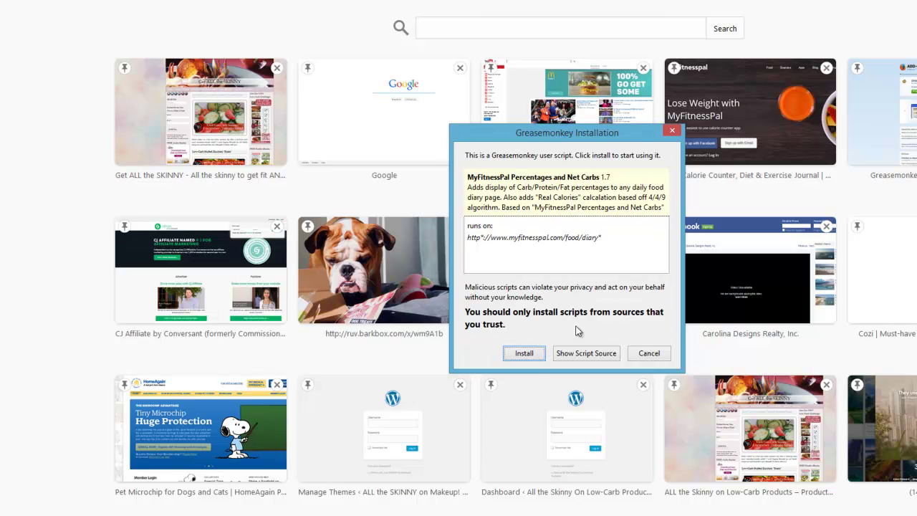
# - Install the MyFitnessPal Percentages and Net Carbs 1.7 script and dismiss the success notice
pyautogui.click(535, 352)
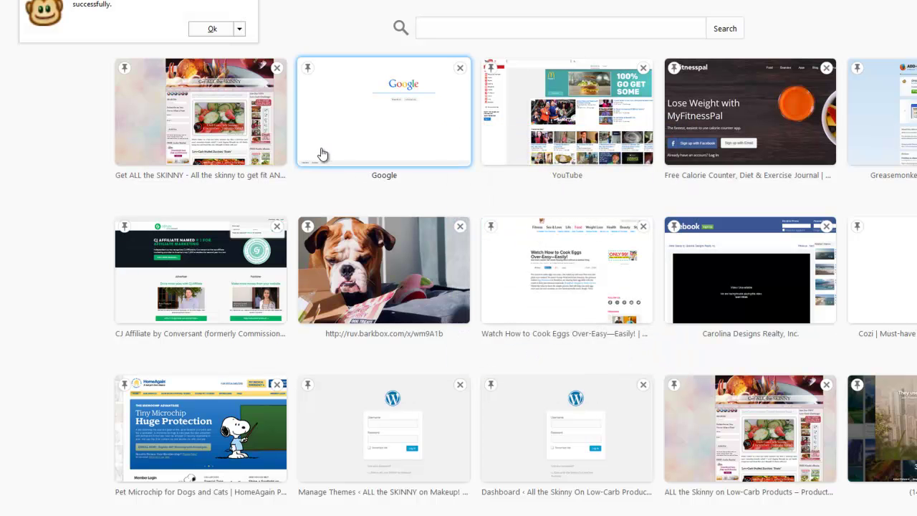
pyautogui.click(211, 29)
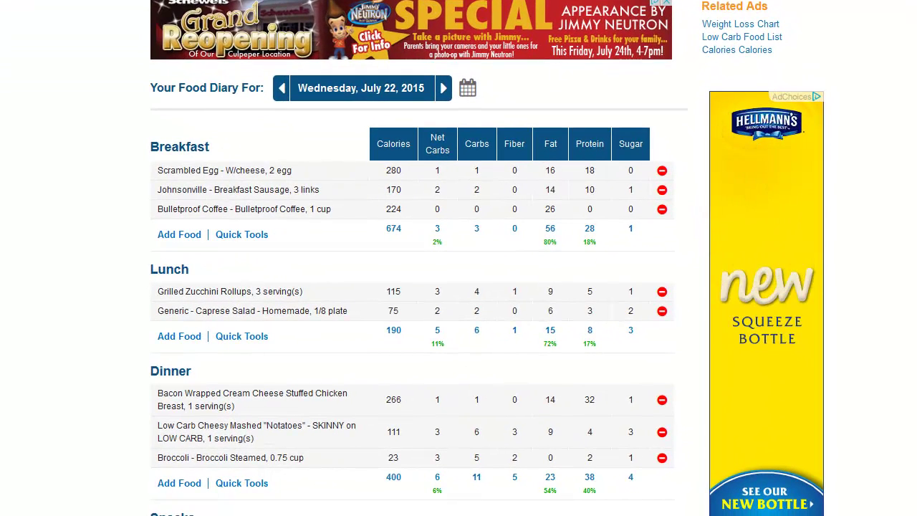
# - Scroll down the food diary to review the new Net Carbs column
pyautogui.scroll(-3, 296, 292)
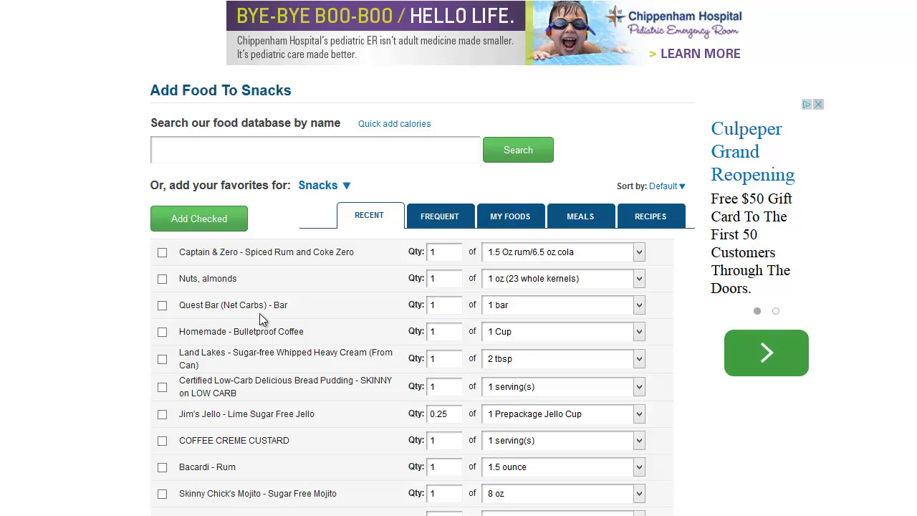
# - Search the MyFitnessPal food database for 'quest bar net carbs'
pyautogui.click(261, 149)
pyautogui.write('quest bar')
pyautogui.write('net carbs')
pyautogui.click(527, 151)
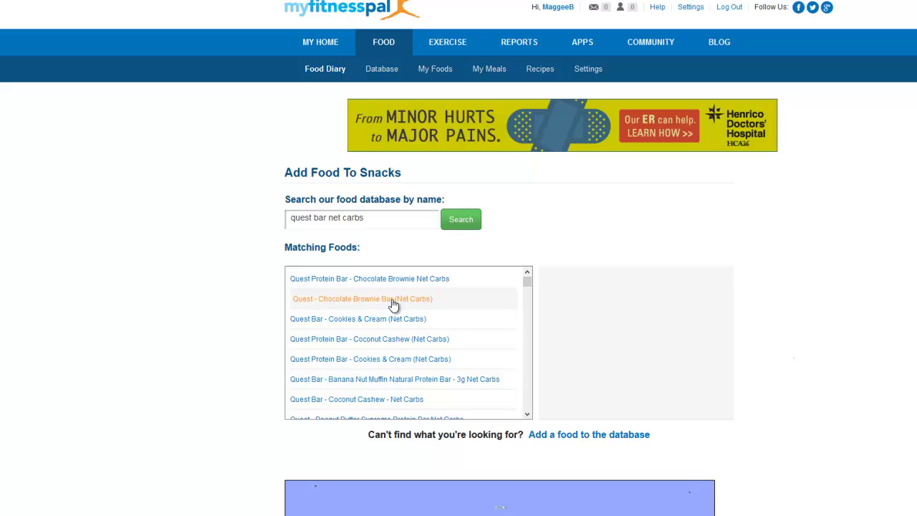
# - Compare Chocolate Brownie and Banana Nut Muffin bars' nutrition facts, then pick Quest Bar (Net Carbs) - Bar
pyautogui.click(285, 252)
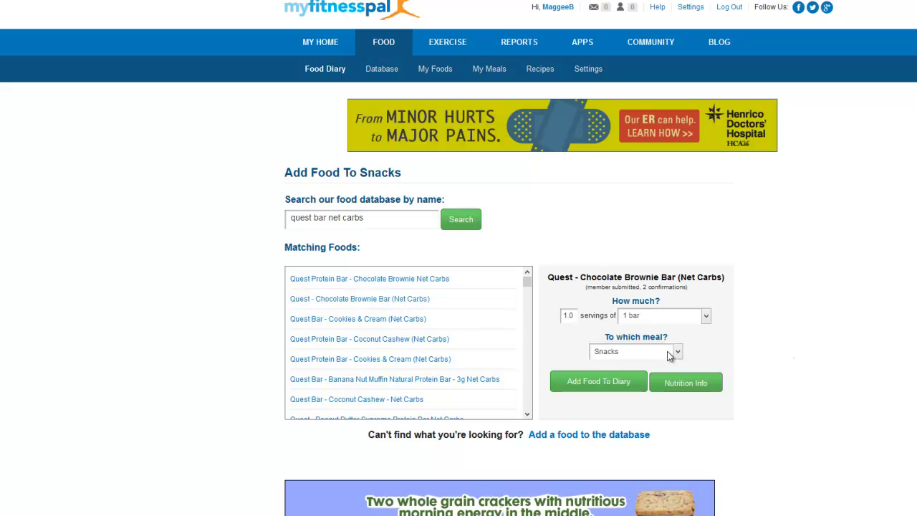
pyautogui.click(682, 384)
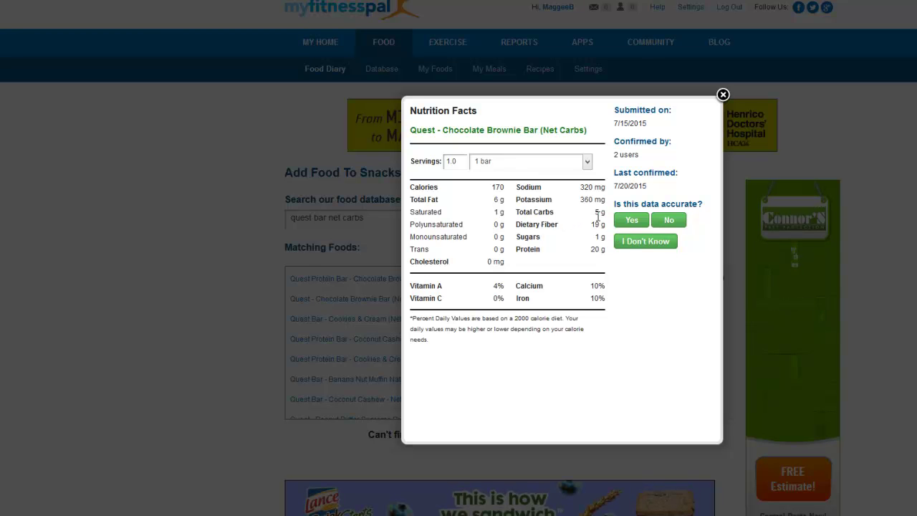
pyautogui.click(722, 95)
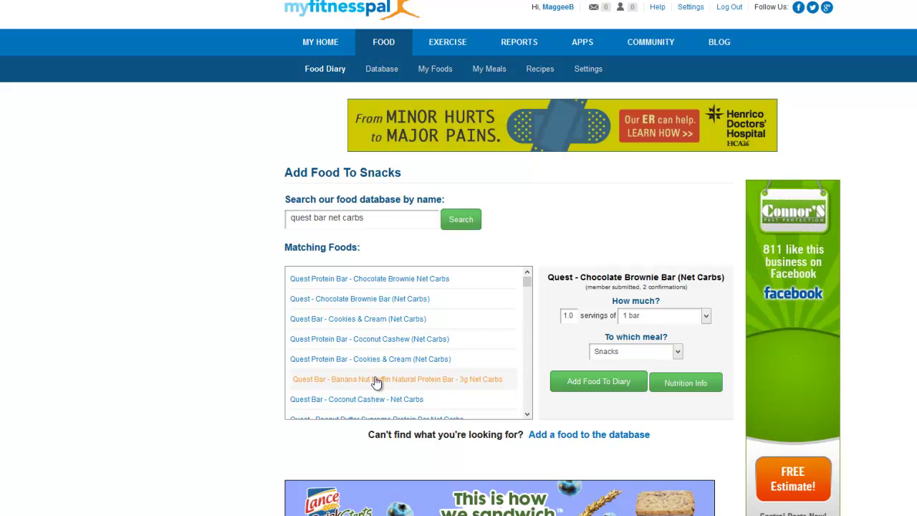
pyautogui.click(375, 382)
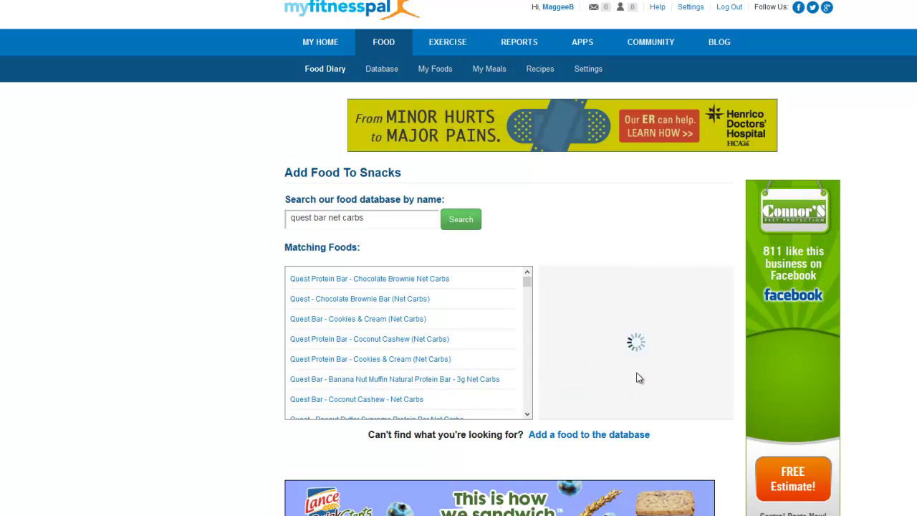
pyautogui.click(682, 391)
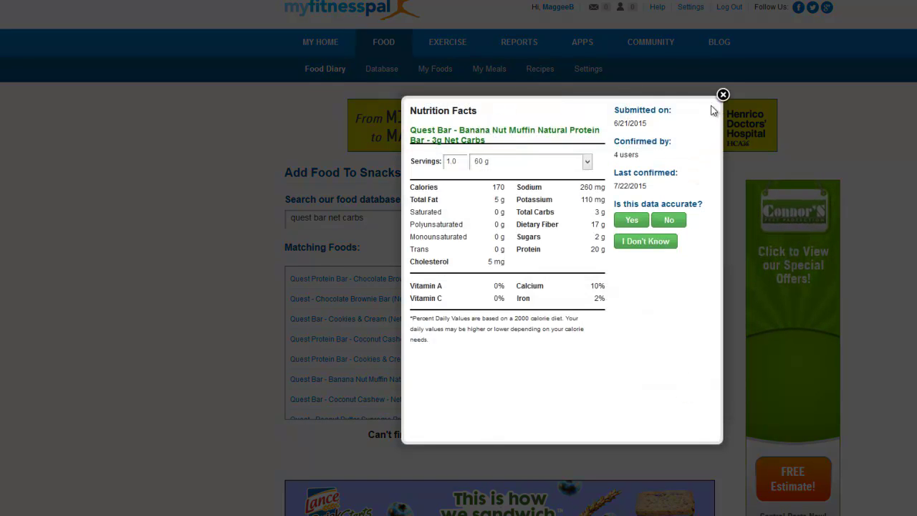
pyautogui.click(723, 96)
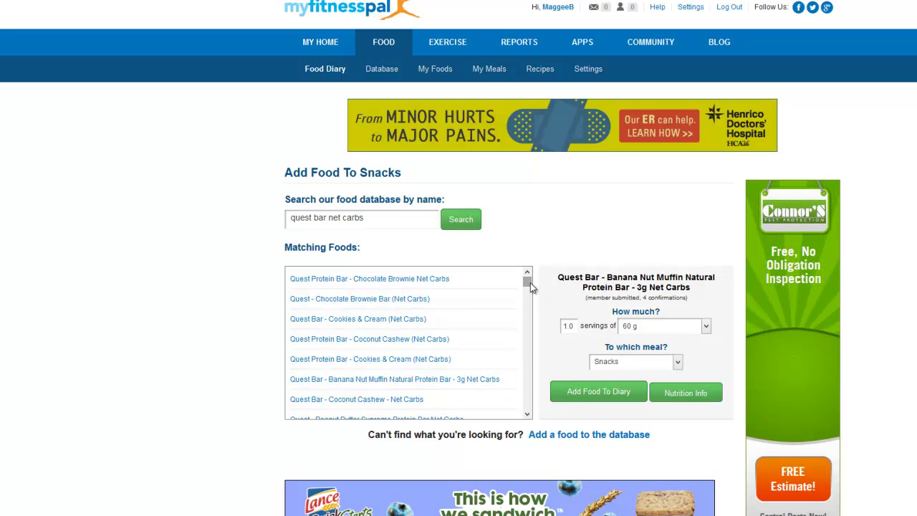
pyautogui.moveTo(528, 284); pyautogui.dragTo(528, 293)
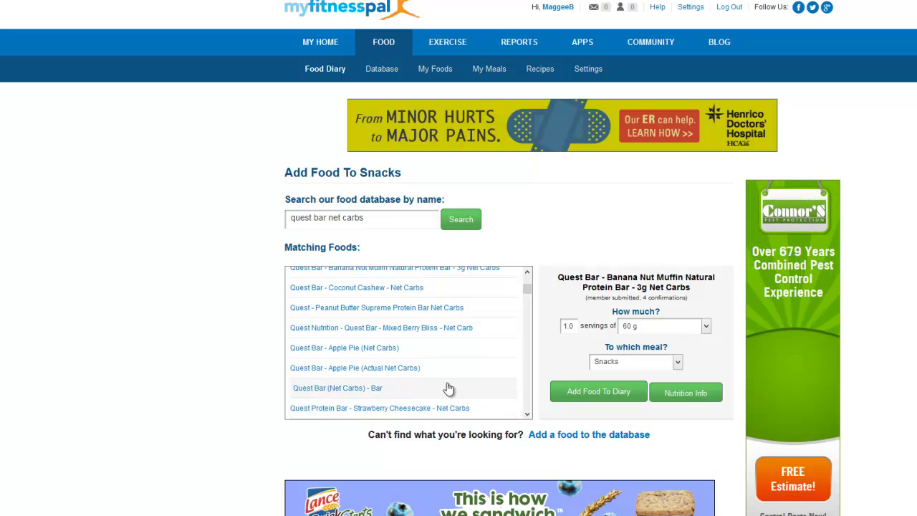
pyautogui.click(309, 388)
# - Show the Quest Bar (Net Carbs) - Bar nutrition facts: 160 calories, 3 g carbs, 20 g protein
pyautogui.click(666, 392)
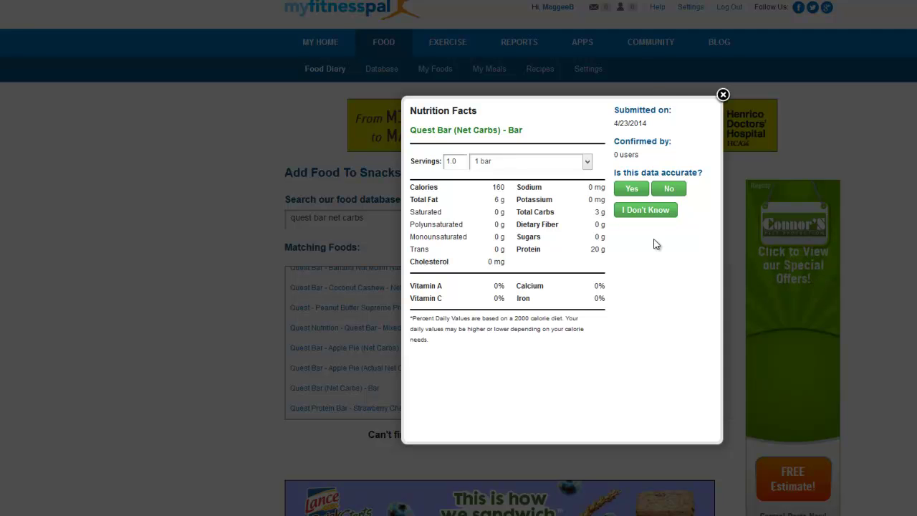
# - Add 1 bar of Quest Bar (Net Carbs) to Snacks and check the totals (1,424 calories, 18 net carbs)
pyautogui.click(723, 96)
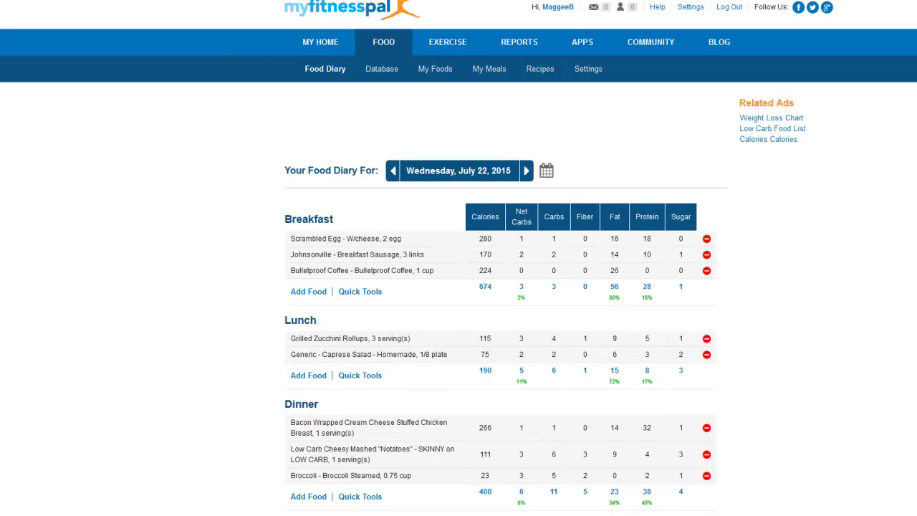
pyautogui.scroll(-2, 858, 385)
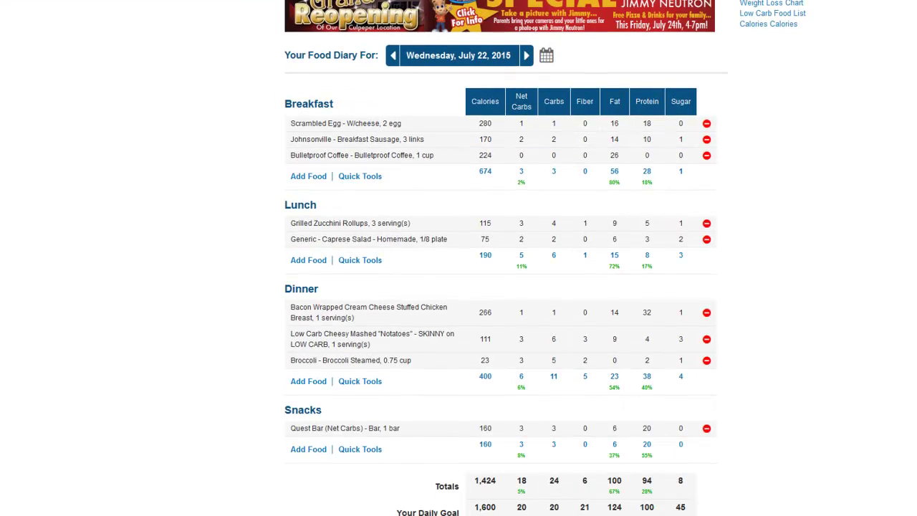